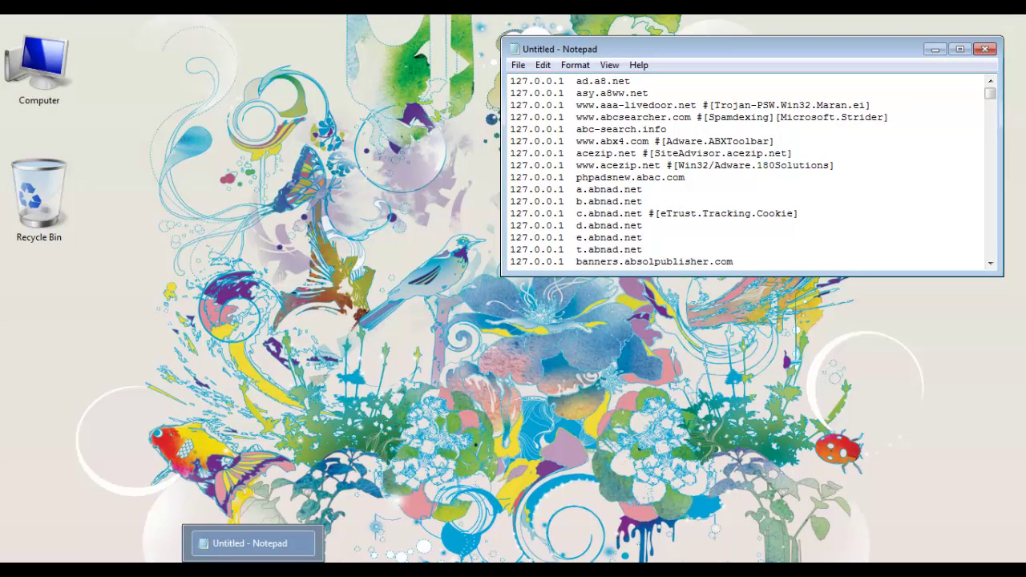
# Step: Run a second Notepad as administrator, approve the User Account Control prompt, and raise the window
pyautogui.rightClick(253, 567)
pyautogui.click(314, 455)
pyautogui.press('super')
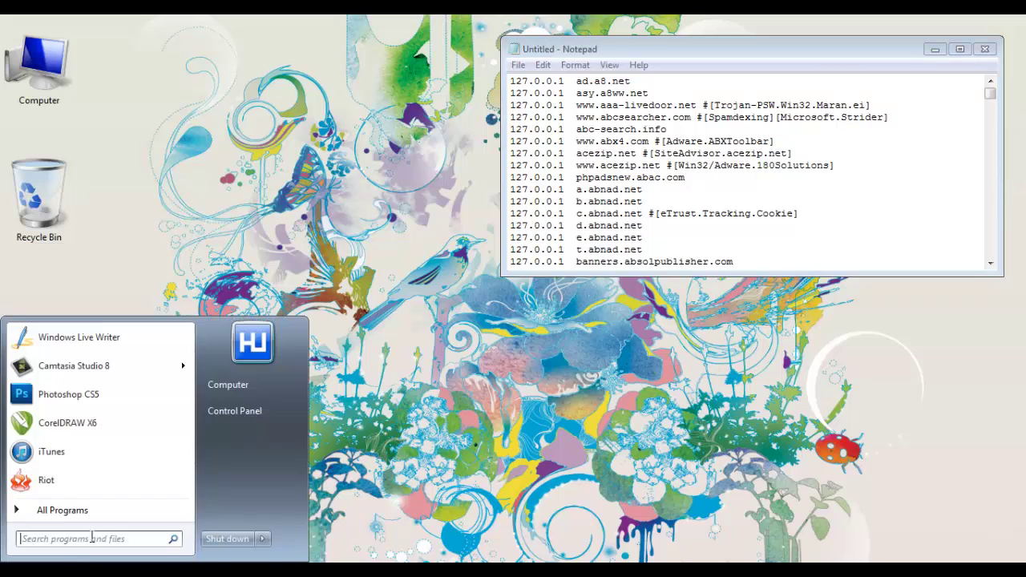
pyautogui.click(436, 469)
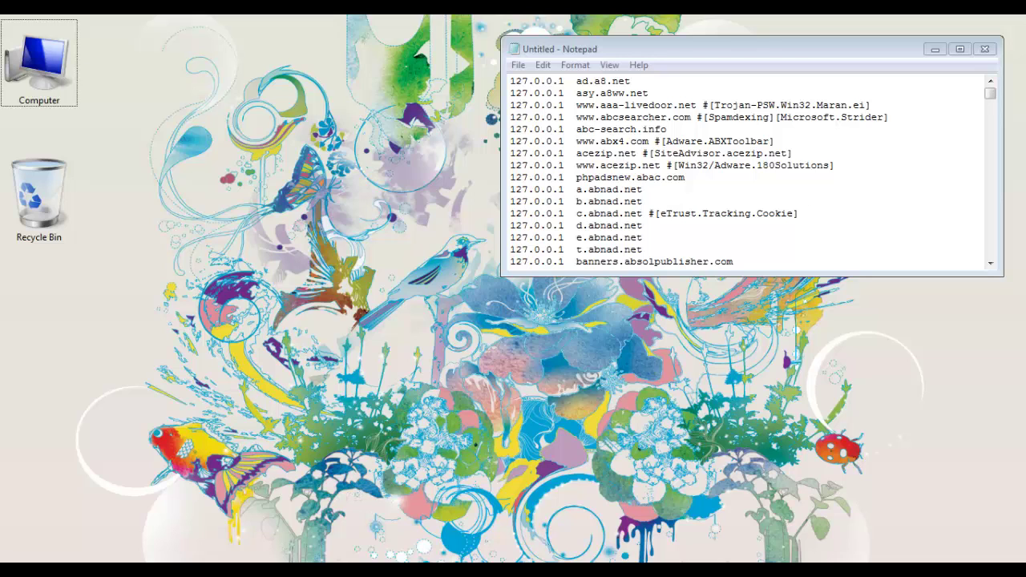
pyautogui.moveTo(252, 569)
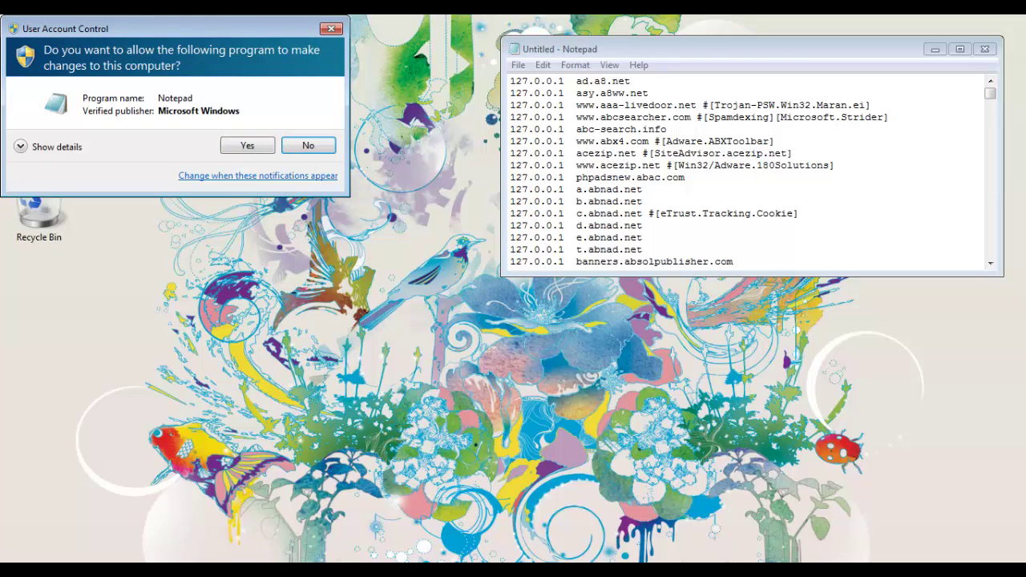
pyautogui.moveTo(245, 36); pyautogui.dragTo(349, 82)
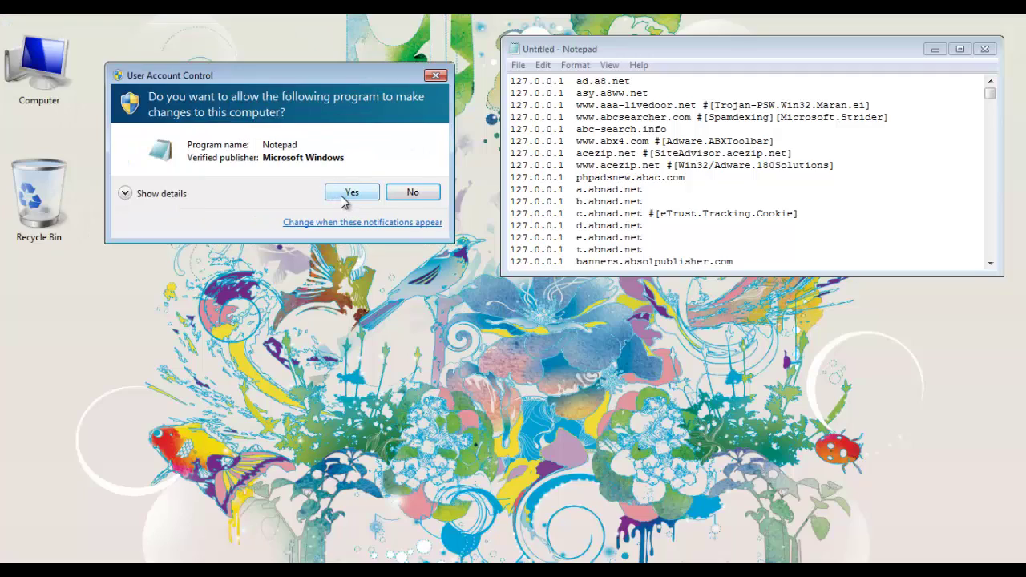
pyautogui.click(344, 197)
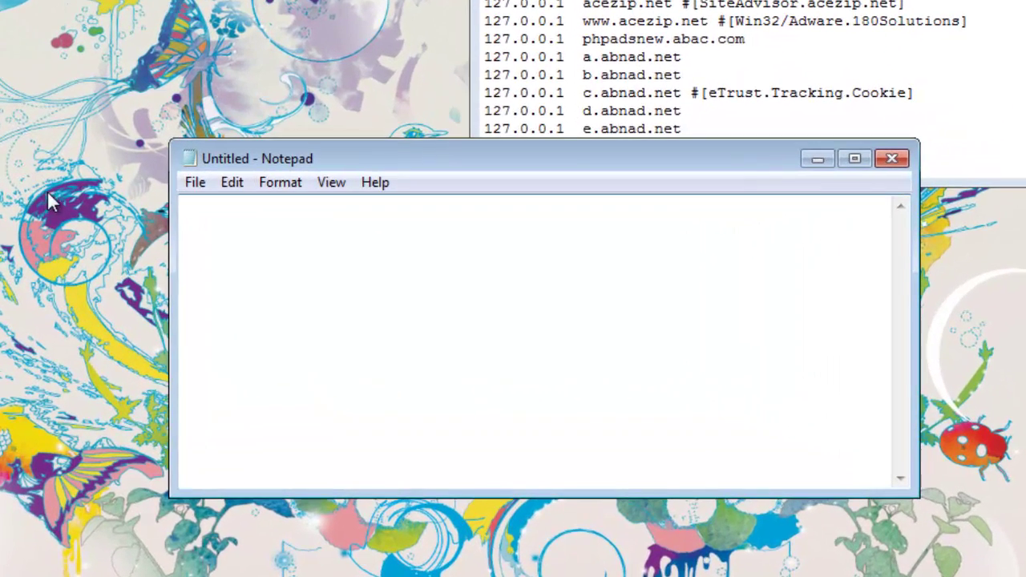
pyautogui.moveTo(283, 160); pyautogui.dragTo(272, 58)
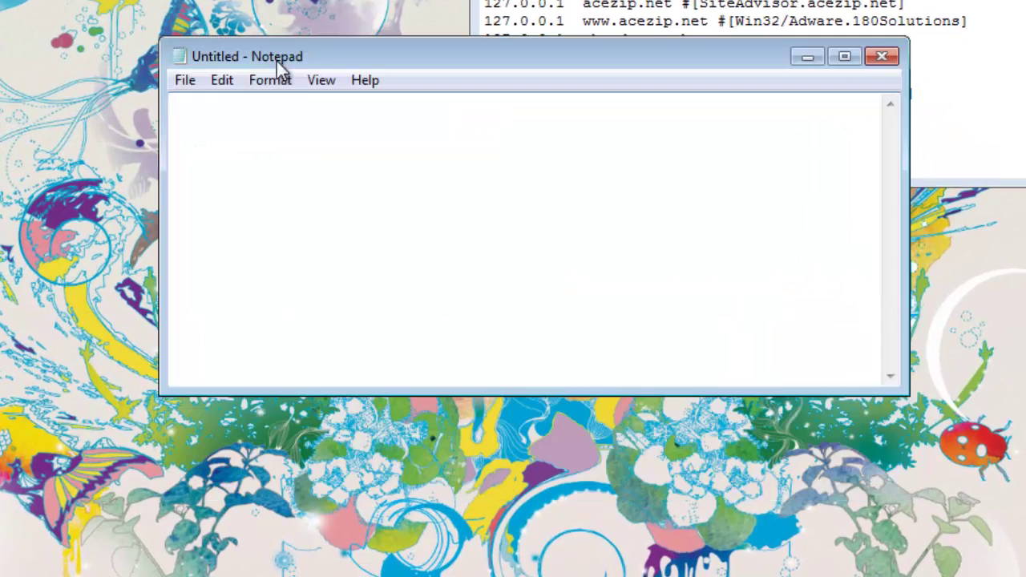
# Step: In the Open dialog, browse to C:\Windows\System32\drivers\etc
pyautogui.click(186, 82)
pyautogui.click(214, 130)
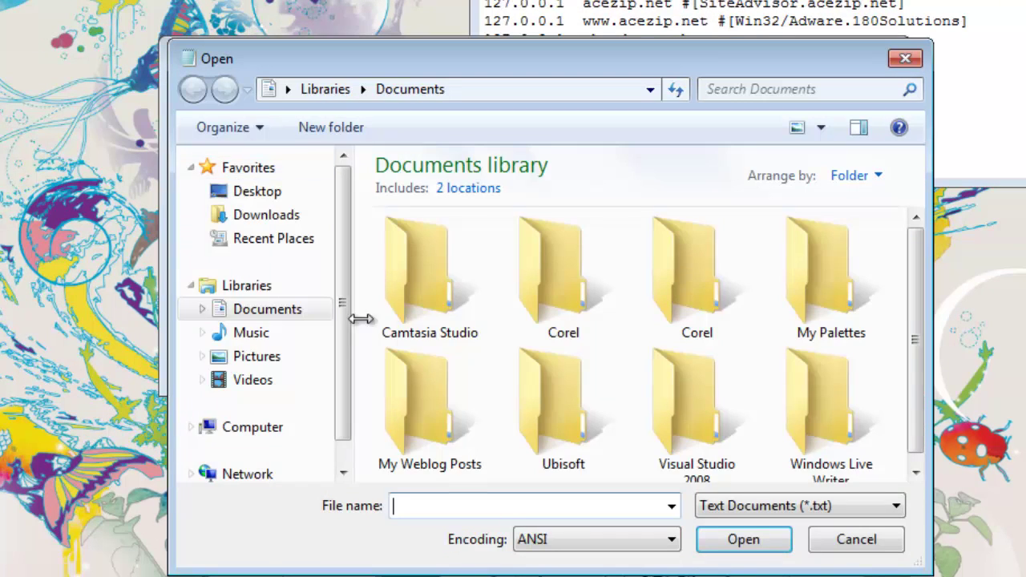
pyautogui.scroll(-1, 348, 216)
pyautogui.click(212, 394)
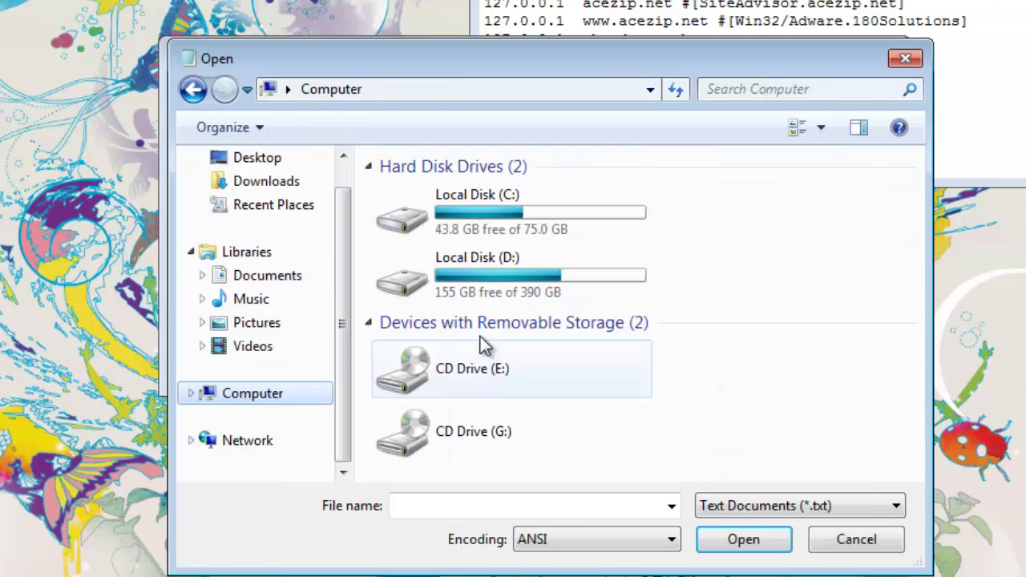
pyautogui.doubleClick(493, 234)
pyautogui.doubleClick(446, 265)
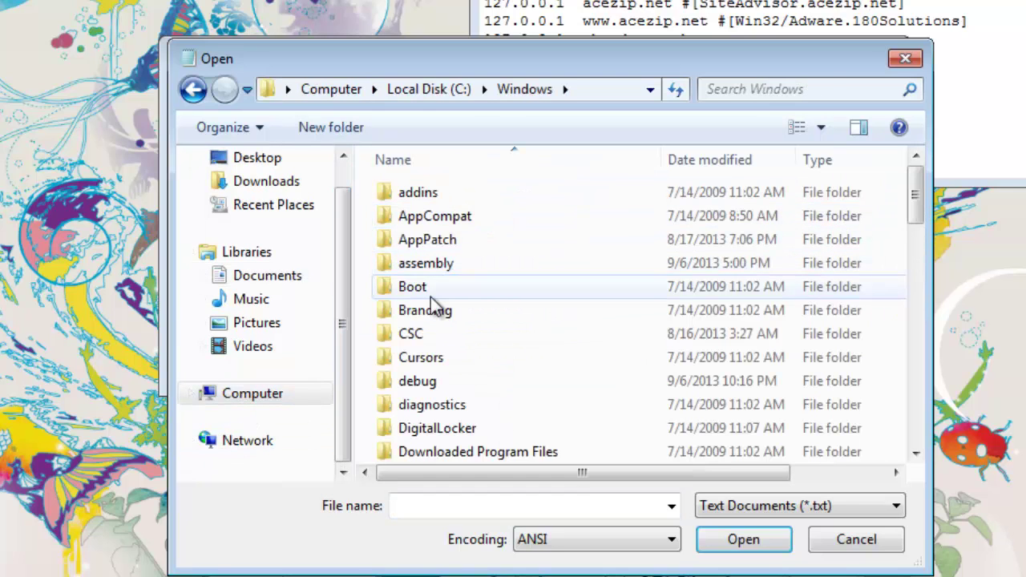
pyautogui.scroll(-6, 433, 307)
pyautogui.scroll(-8, 434, 305)
pyautogui.doubleClick(442, 284)
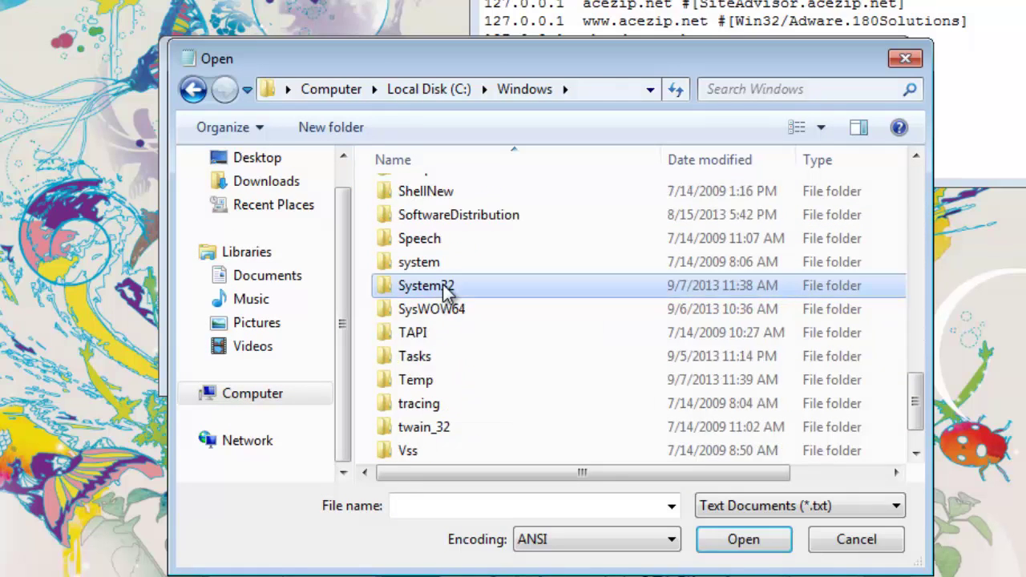
pyautogui.scroll(-15, 443, 282)
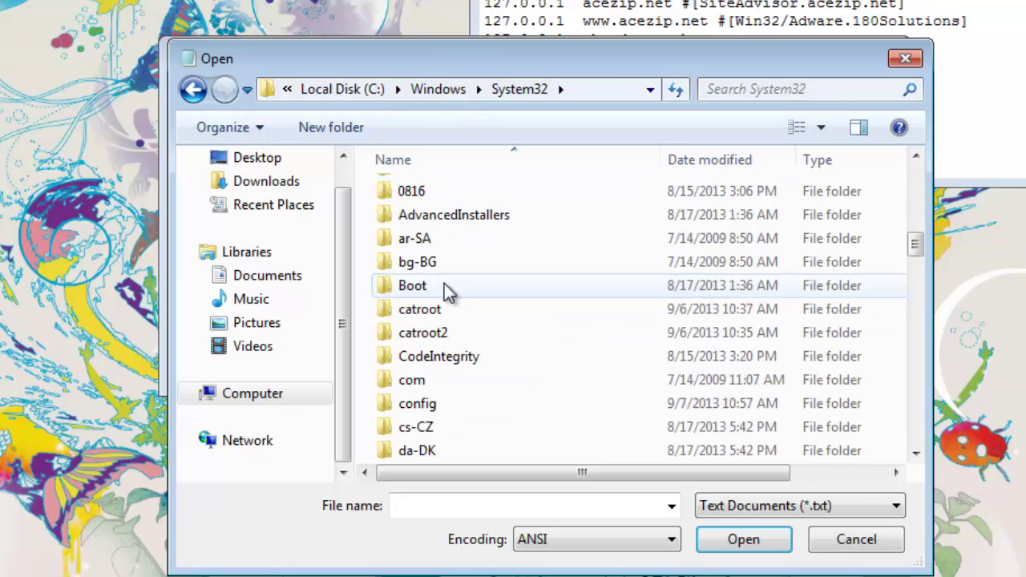
pyautogui.doubleClick(445, 307)
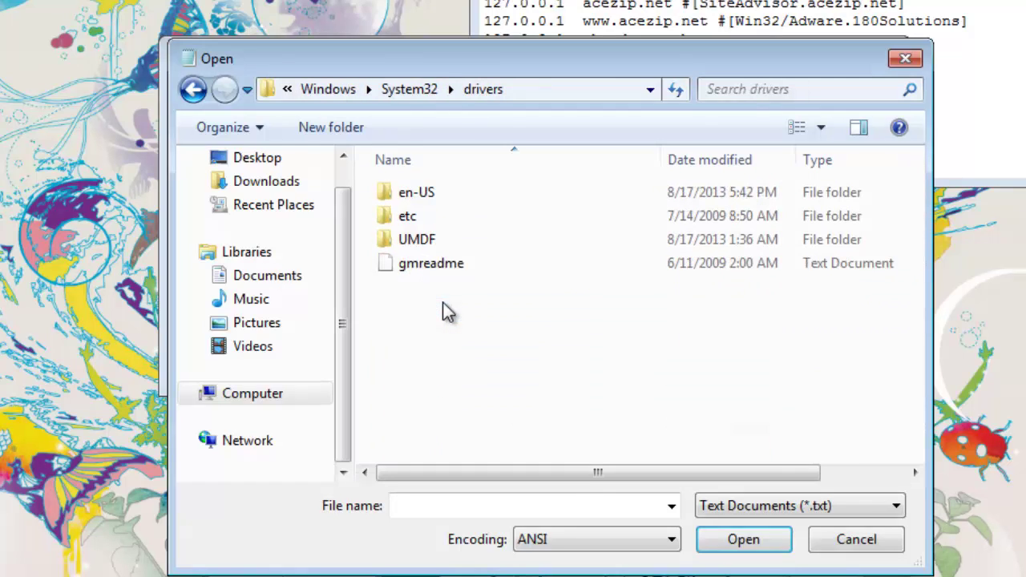
pyautogui.click(430, 217)
pyautogui.doubleClick(430, 217)
# Step: Switch the file type filter to All Files and open the hosts file
pyautogui.click(837, 506)
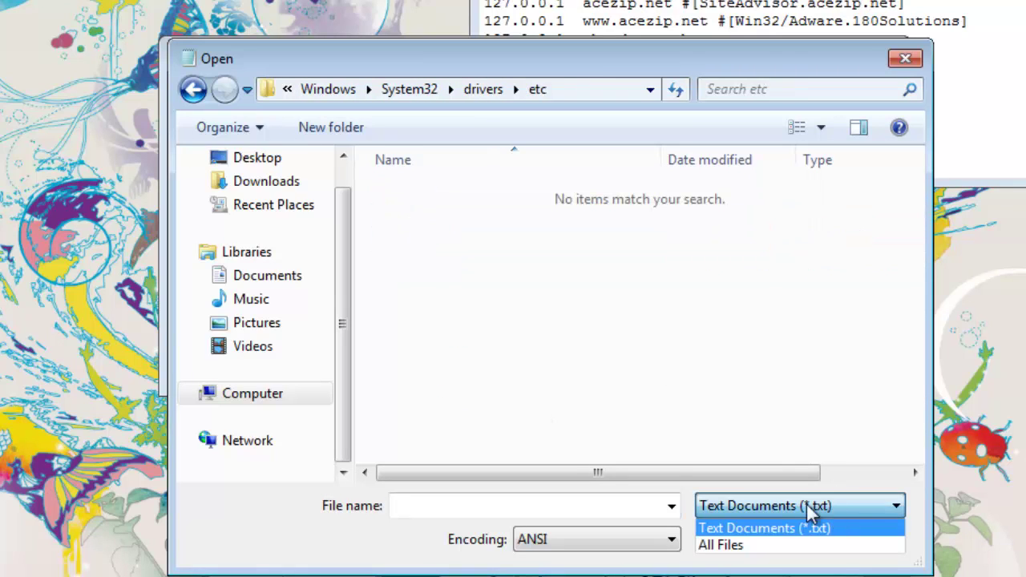
pyautogui.click(264, 509)
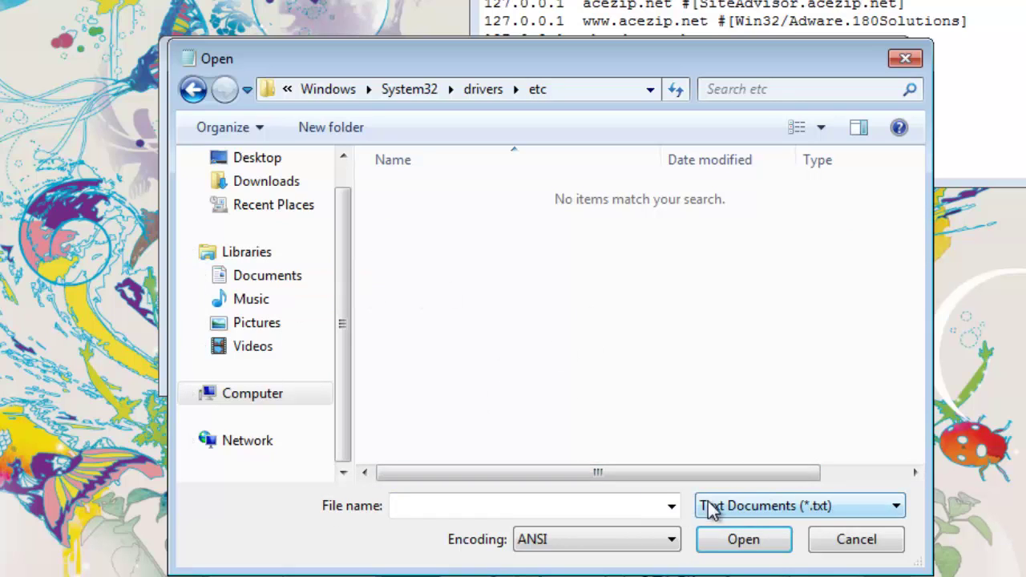
pyautogui.click(802, 508)
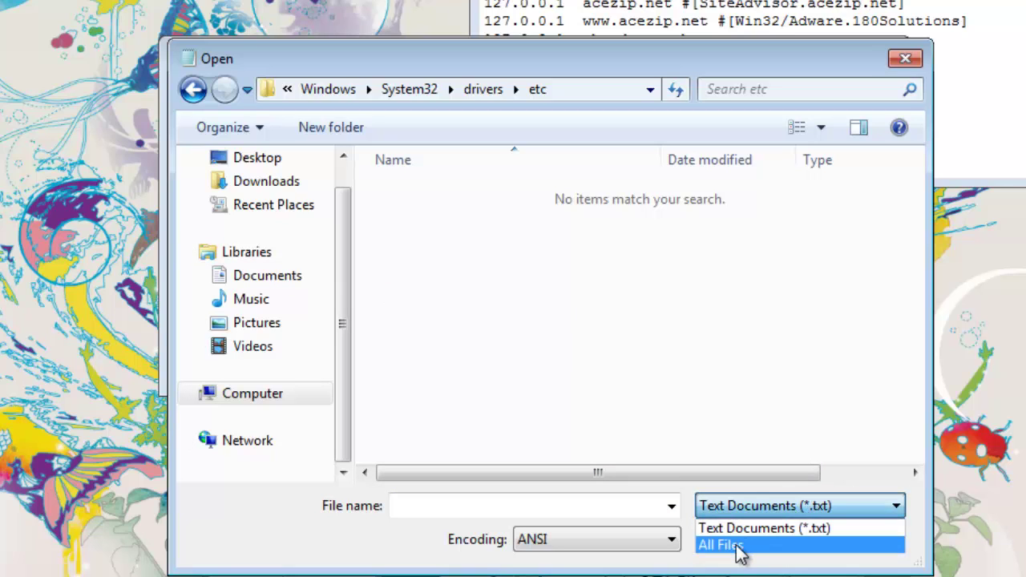
pyautogui.click(739, 553)
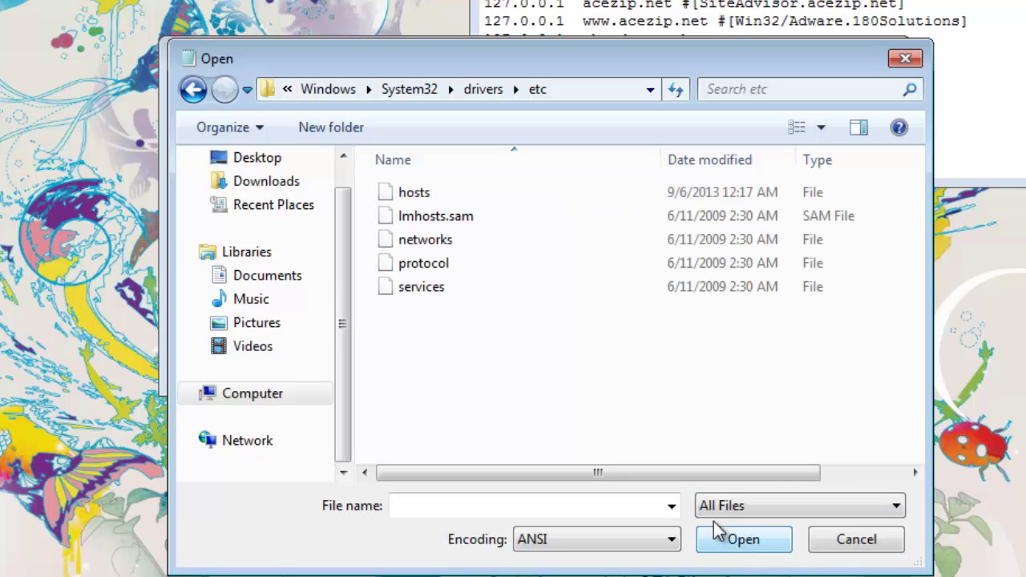
pyautogui.doubleClick(423, 194)
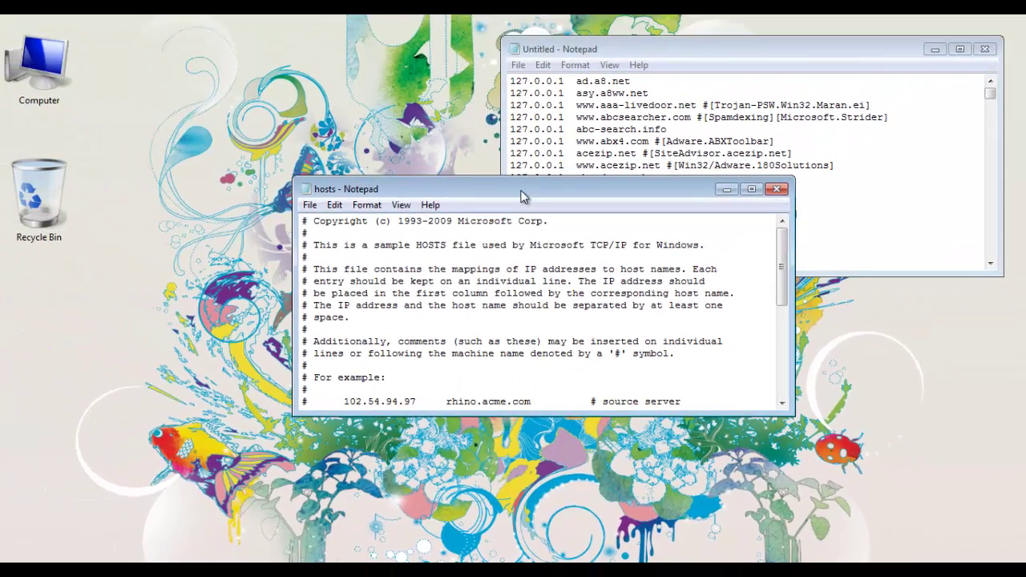
pyautogui.moveTo(492, 196); pyautogui.dragTo(2, 198)
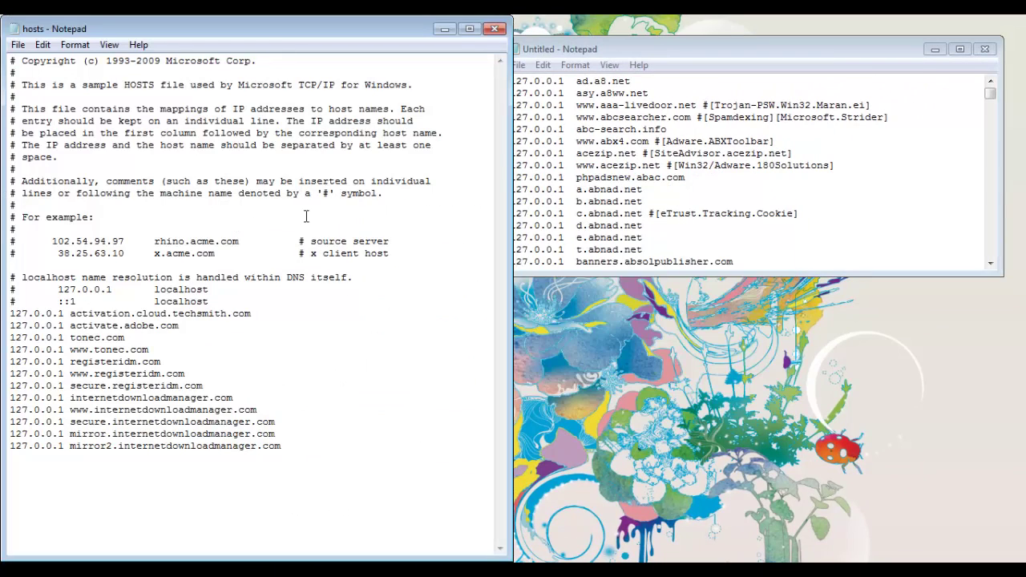
pyautogui.moveTo(830, 47); pyautogui.dragTo(1025, 200)
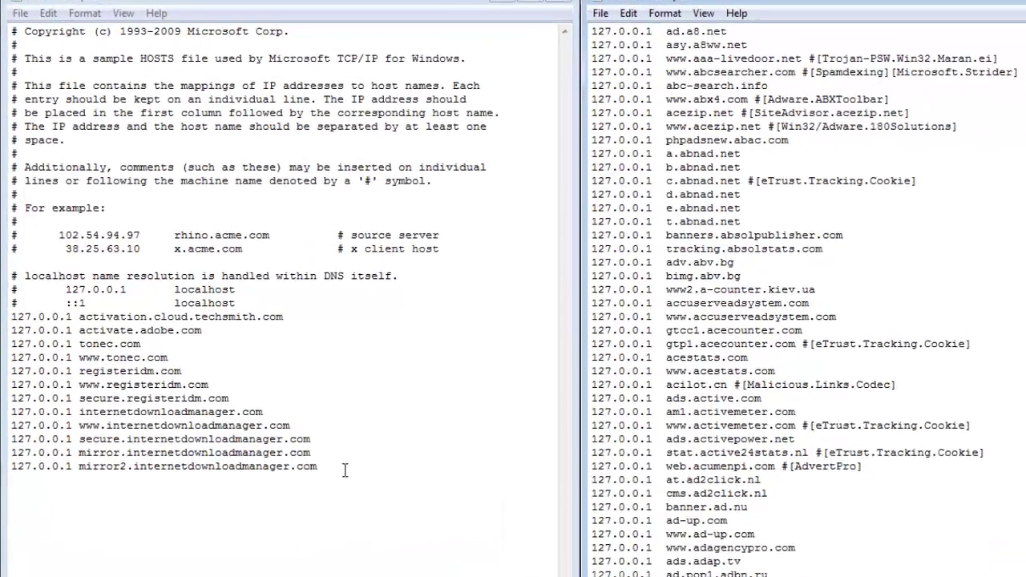
pyautogui.moveTo(344, 470); pyautogui.dragTo(3, 322)
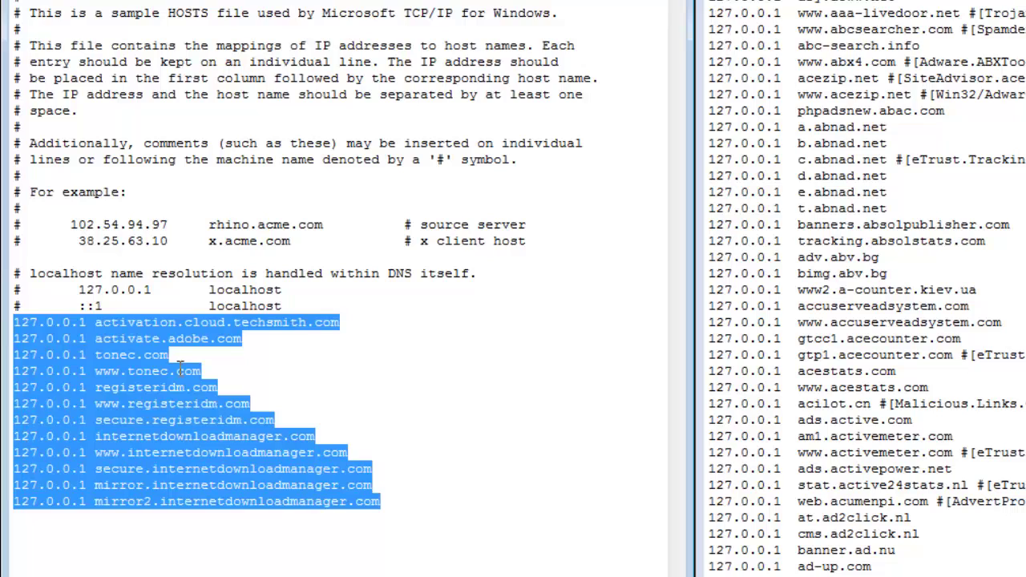
pyautogui.click(181, 369)
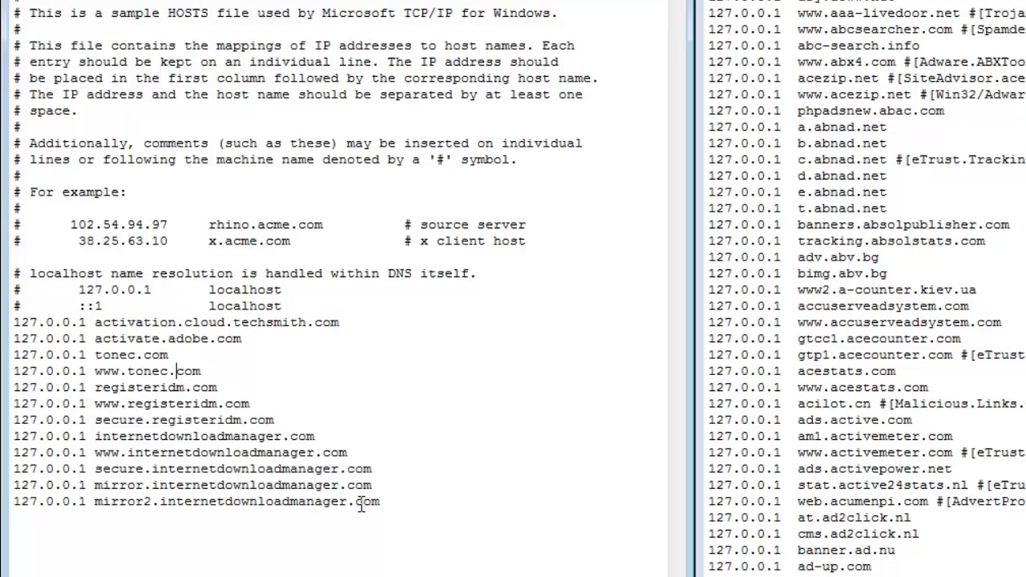
pyautogui.click(403, 497)
# Step: Delete the existing 127.0.0.1 entries below localhost, then restore them to the hosts file
pyautogui.moveTo(14, 322); pyautogui.dragTo(407, 494)
pyautogui.hotkey('ctrl', 'c')
pyautogui.press('Delete')
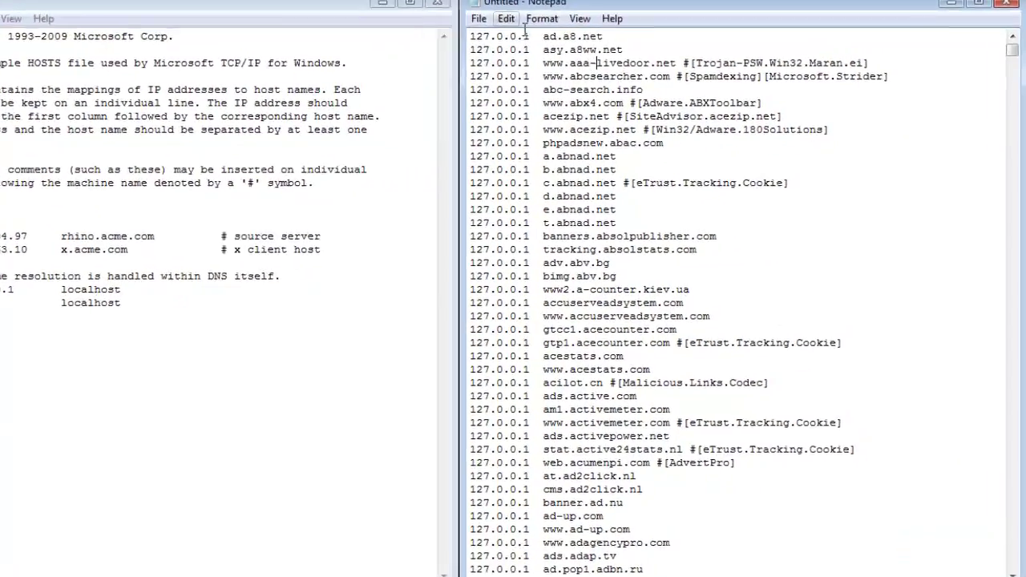
pyautogui.hotkey('ctrl', 'a')
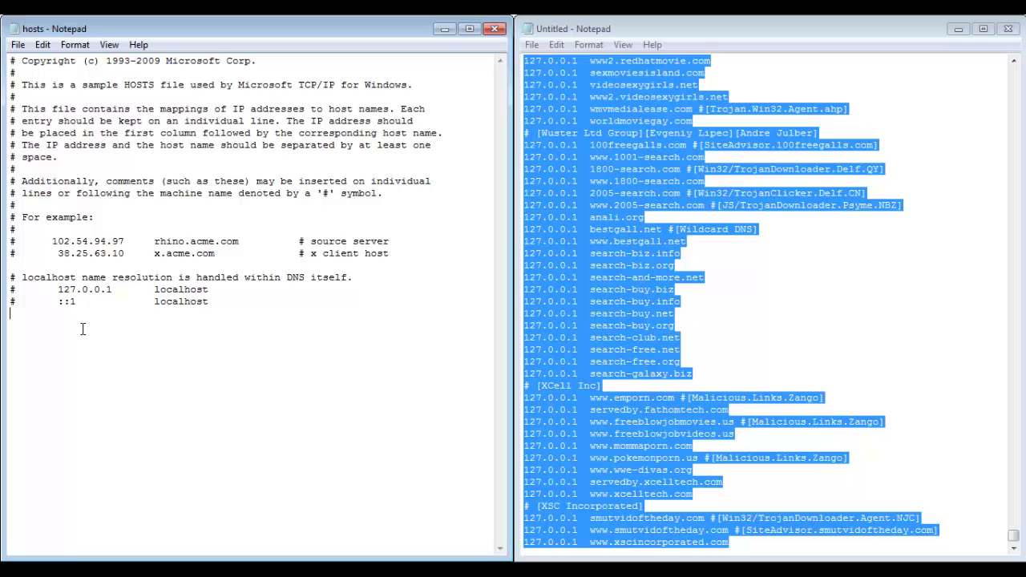
pyautogui.hotkey('ctrl', 'v')
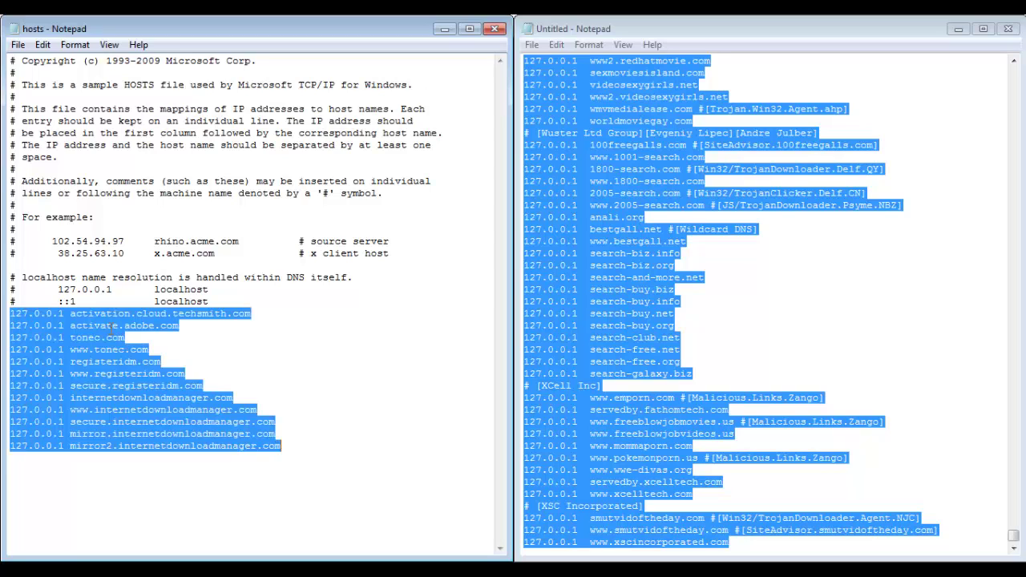
pyautogui.click(110, 326)
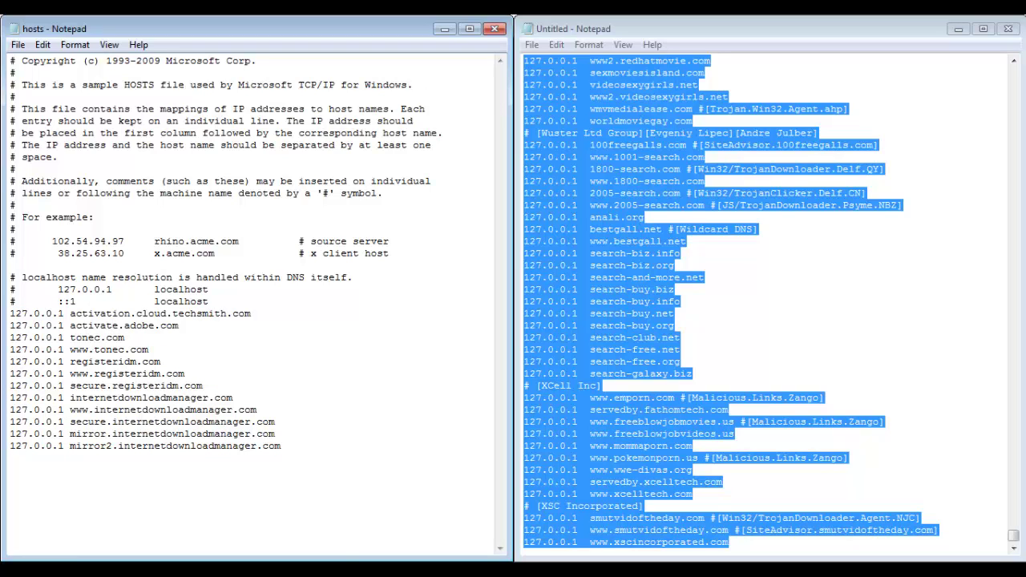
# Step: Copy the untitled block list and paste it on the hosts file's empty last line
pyautogui.click(297, 443)
pyautogui.rightClick(617, 190)
pyautogui.press('Escape')
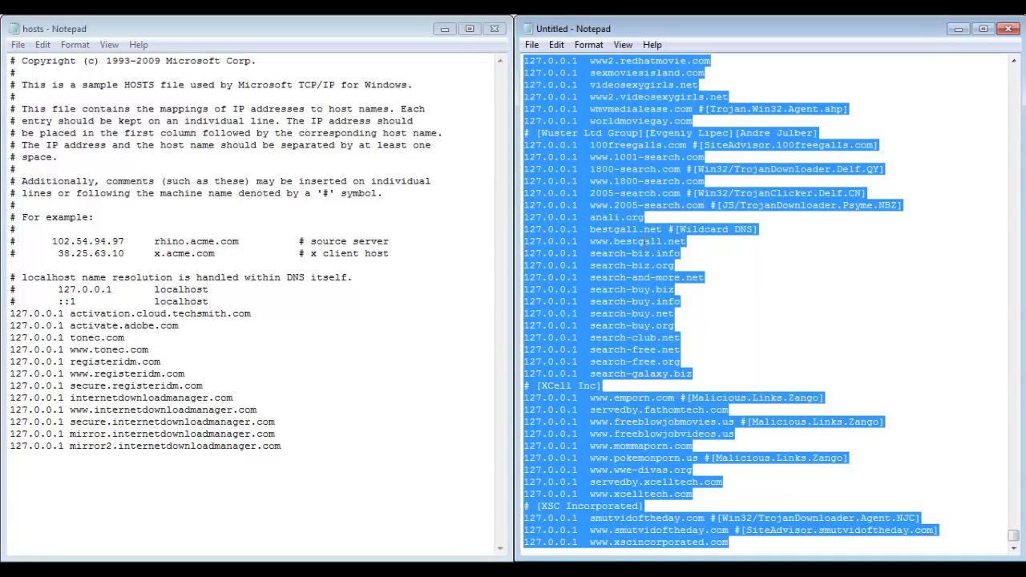
pyautogui.click(126, 465)
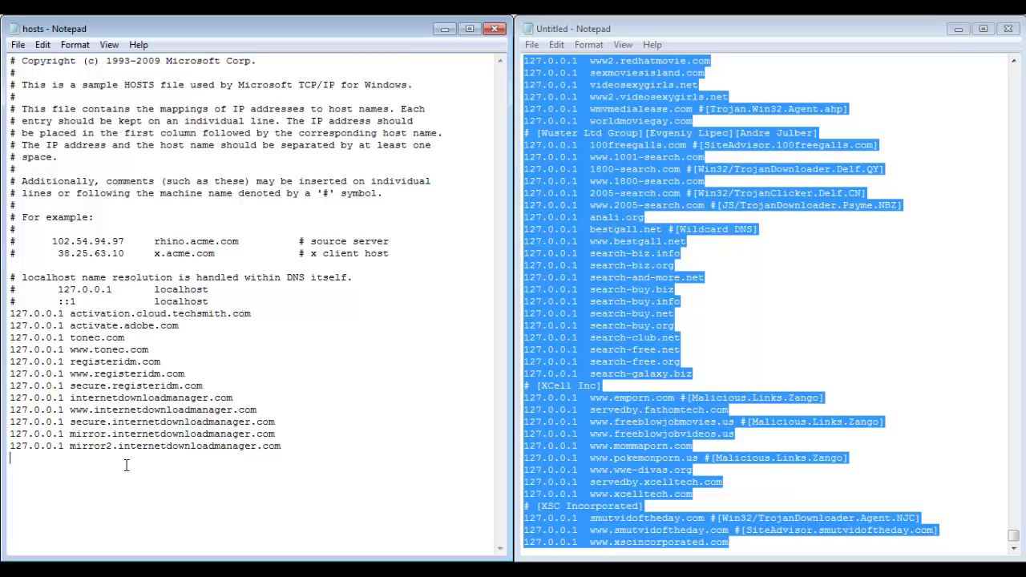
pyautogui.rightClick(97, 465)
pyautogui.click(170, 323)
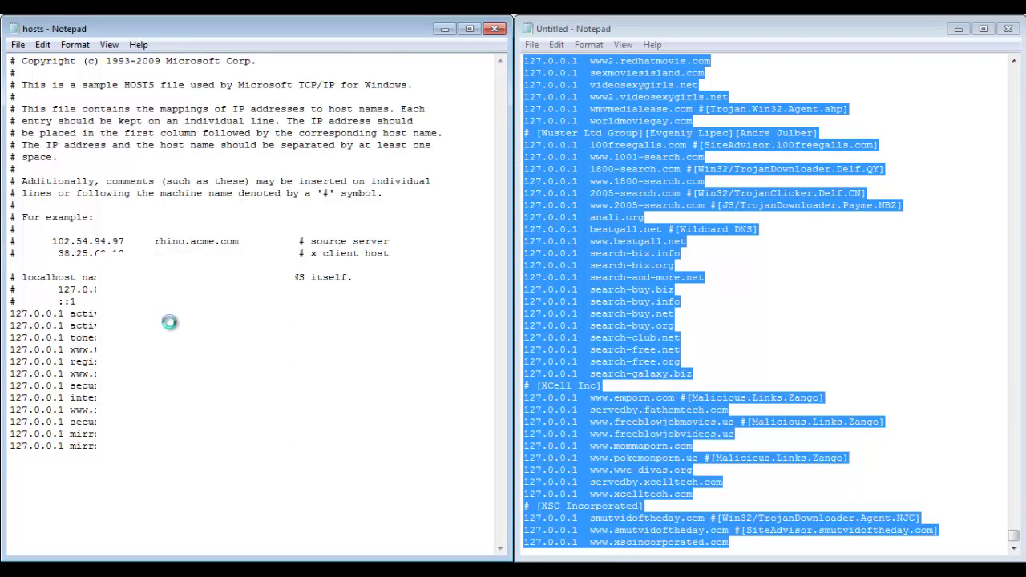
# Step: Check the pasted entries through to the end of hosts, then save the file
pyautogui.moveTo(499, 536); pyautogui.dragTo(502, 67)
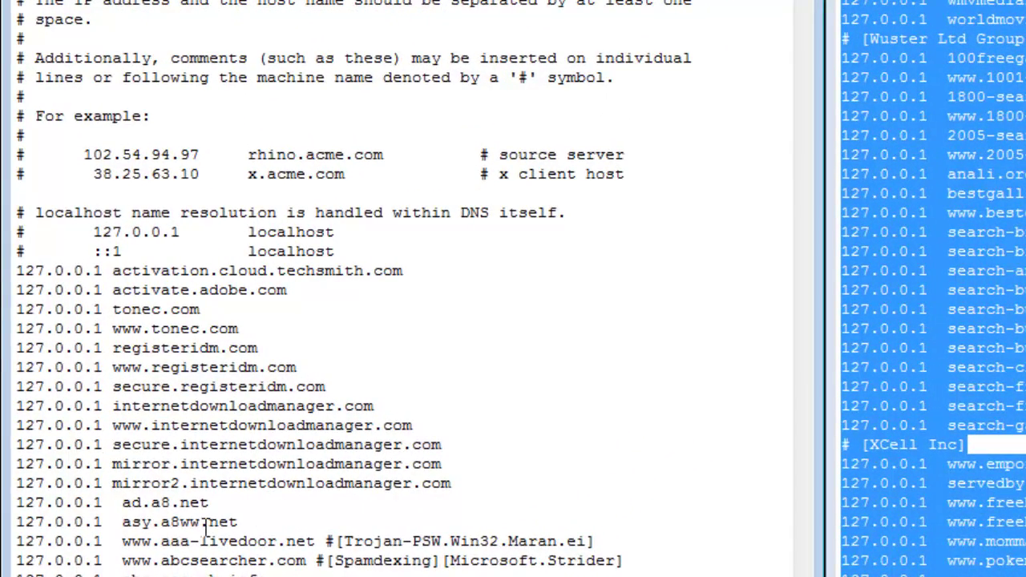
pyautogui.scroll(-1, 206, 525)
pyautogui.scroll(-3, 247, 519)
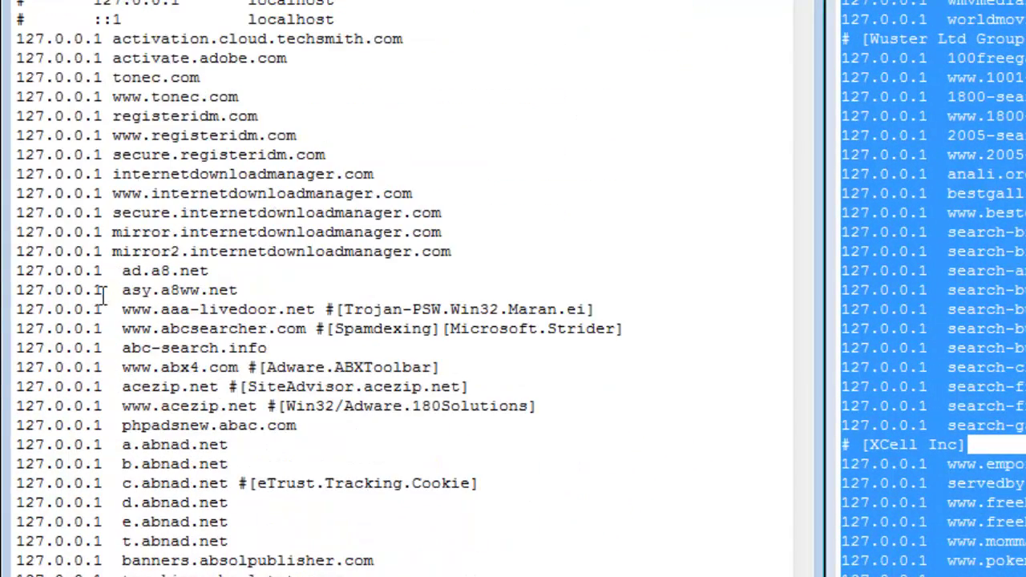
pyautogui.scroll(-4, 163, 451)
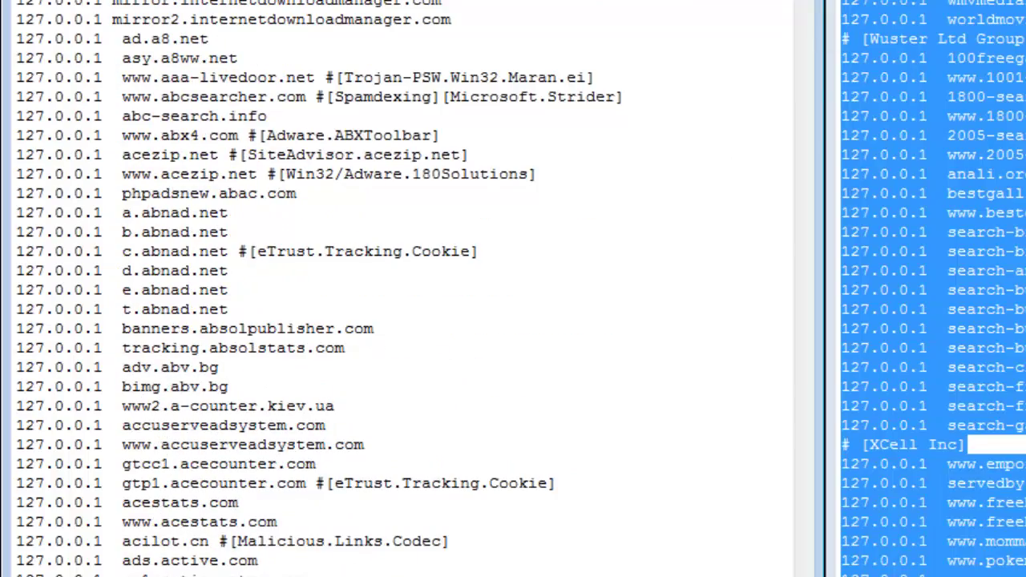
pyautogui.scroll(-3, 401, 288)
pyautogui.moveTo(804, 32); pyautogui.dragTo(803, 4)
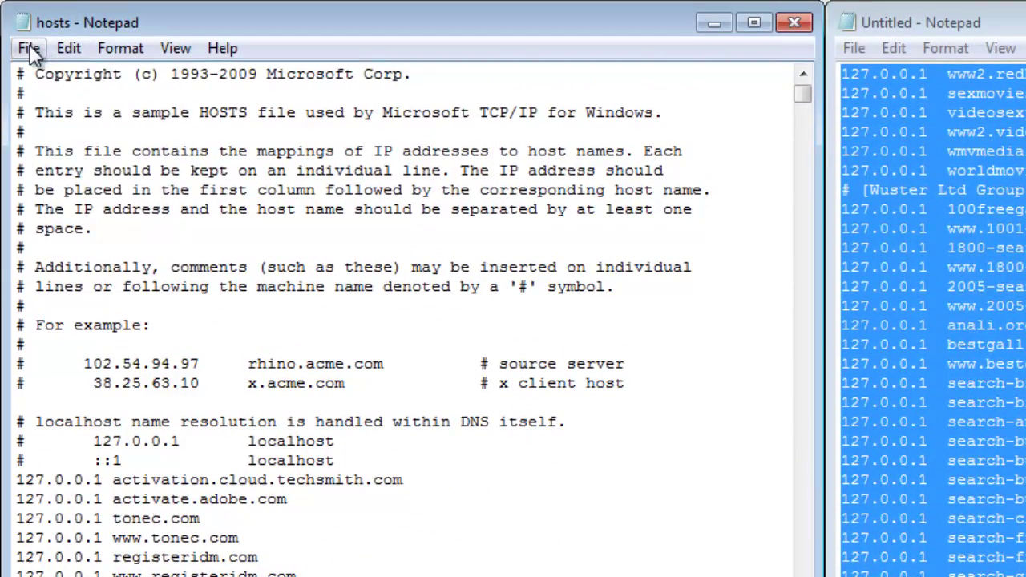
pyautogui.click(29, 48)
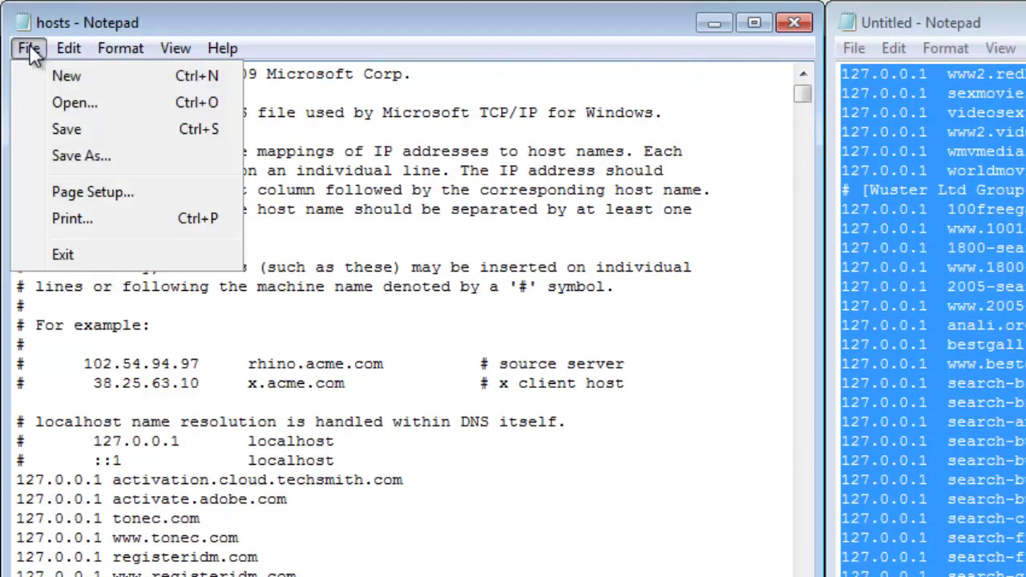
pyautogui.click(85, 133)
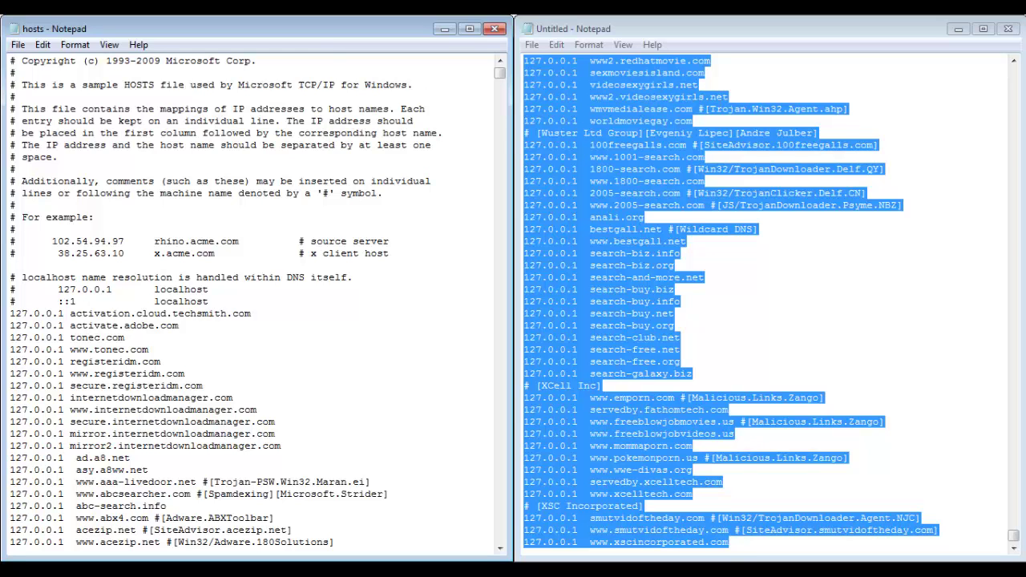
# Step: Review the saved hosts file from top to bottom, ending on its empty last line
pyautogui.moveTo(498, 74); pyautogui.dragTo(498, 535)
pyautogui.click(113, 551)
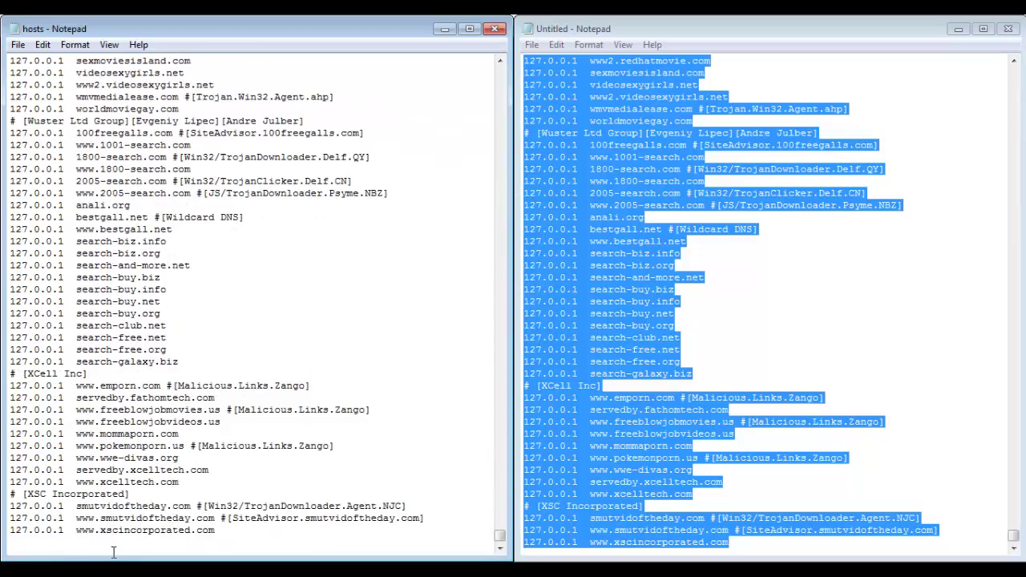
pyautogui.moveTo(498, 535); pyautogui.dragTo(503, 60)
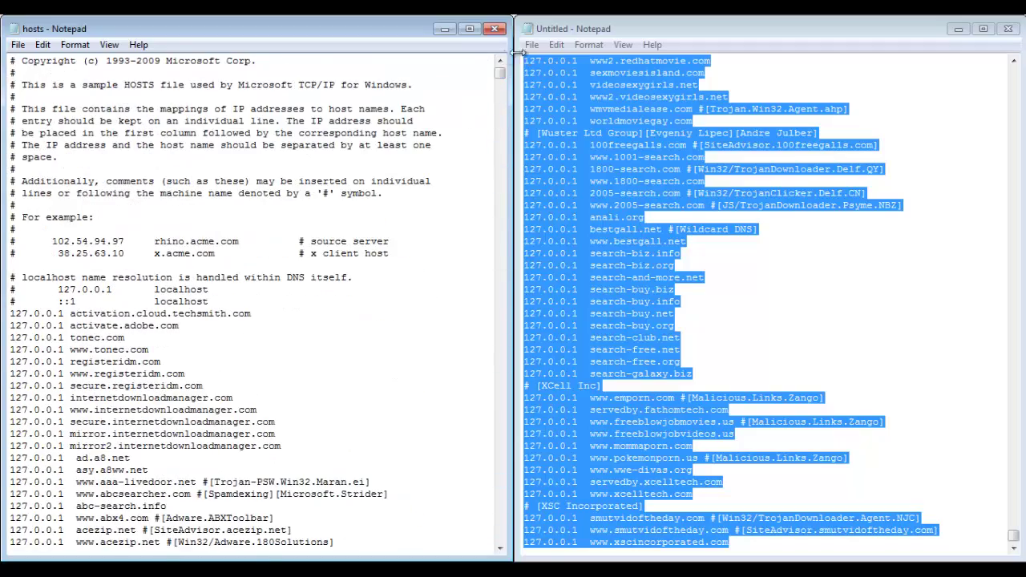
# Step: Close the Untitled document with Don't Save and move the hosts window to the screen centre
pyautogui.click(1009, 30)
pyautogui.click(547, 300)
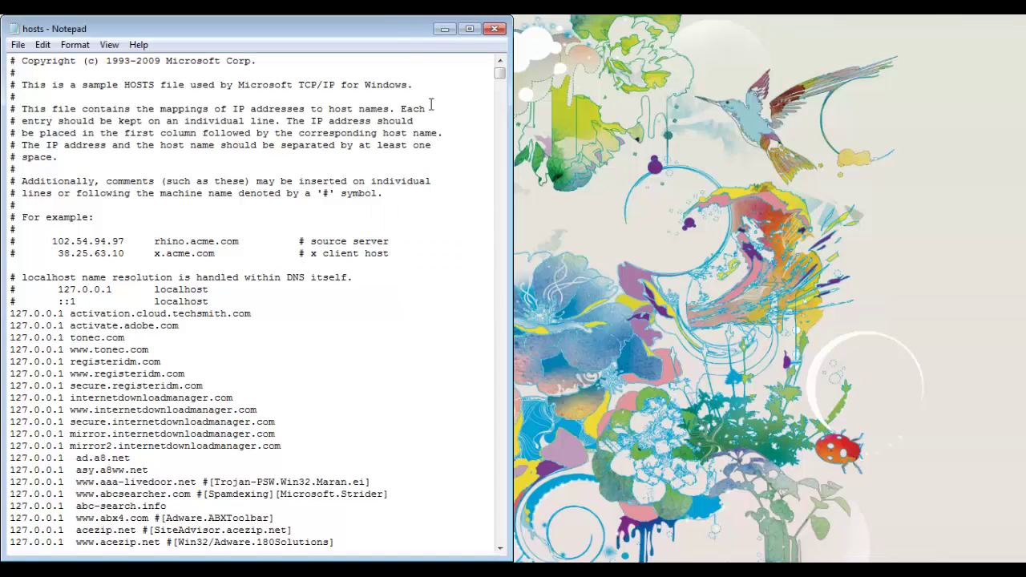
pyautogui.moveTo(390, 29); pyautogui.dragTo(639, 160)
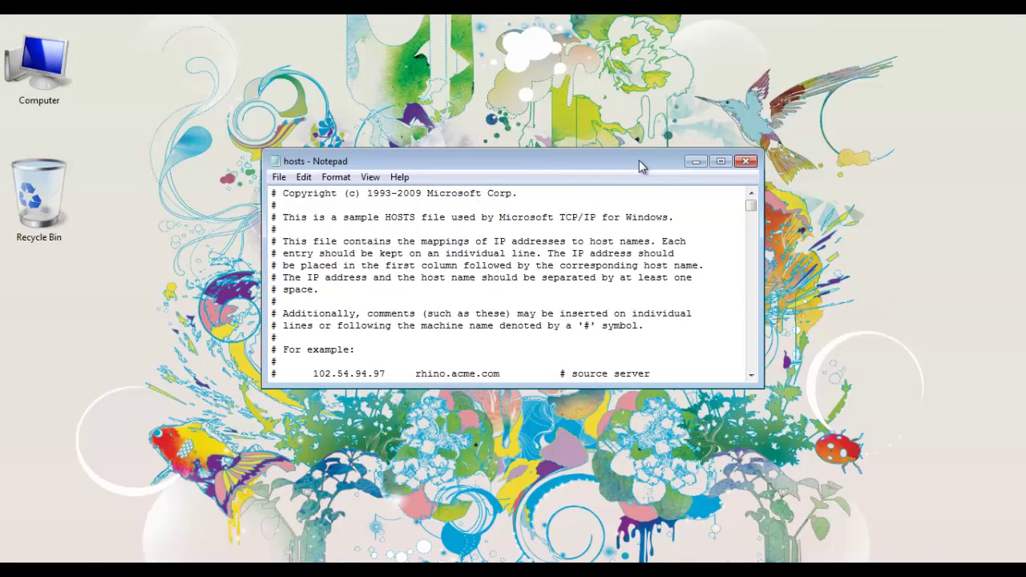
pyautogui.scroll(-2, 614, 240)
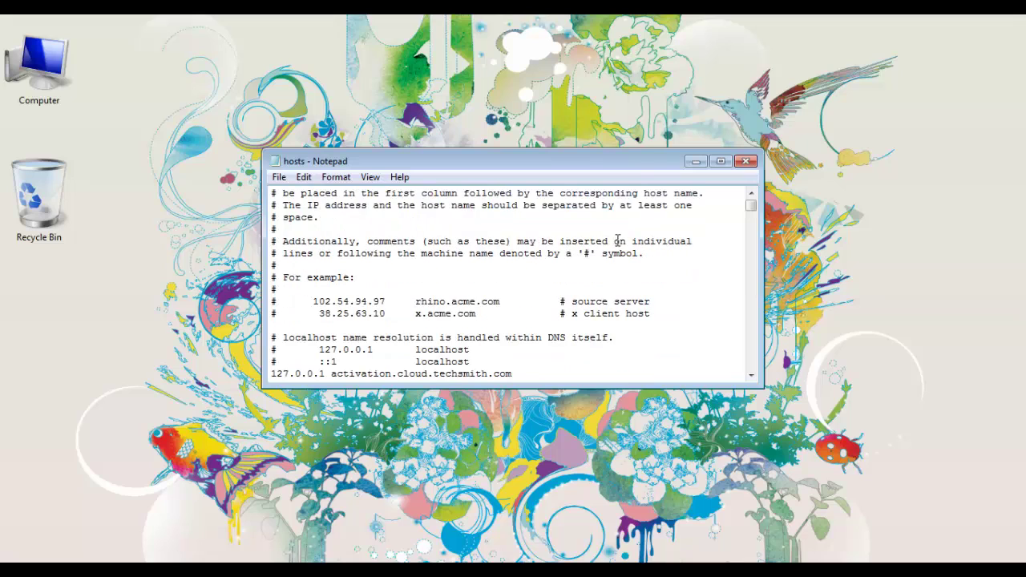